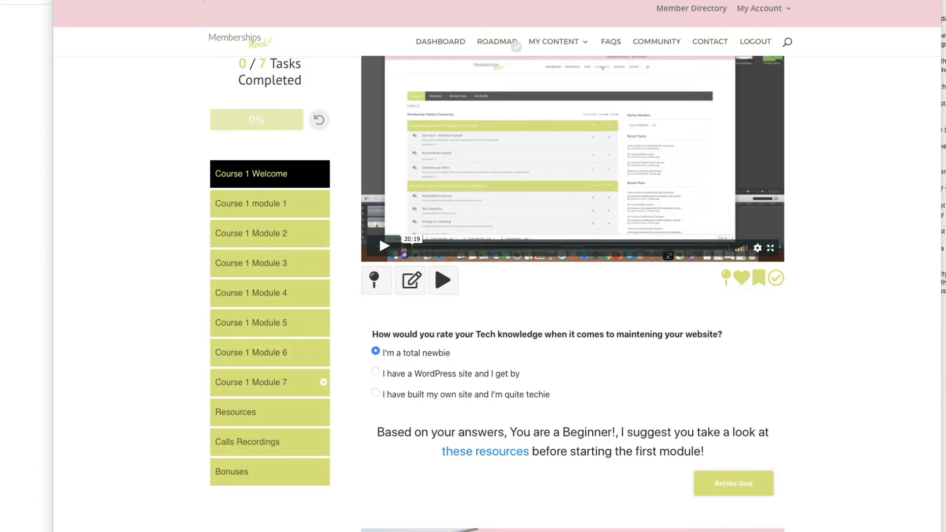
Step: Open the Course 1 Welcome page for editing in a new tab and disable global on its section module
right_click(191, 12)
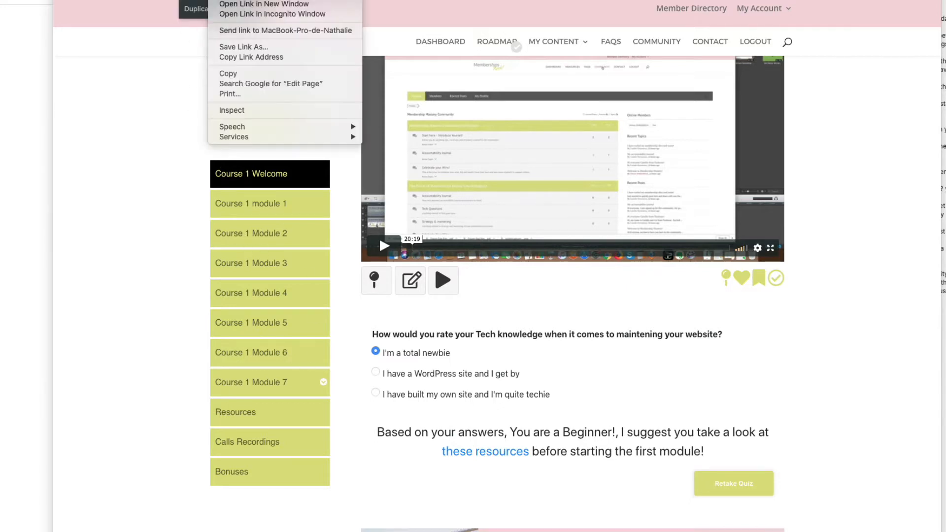
left_click(236, 1)
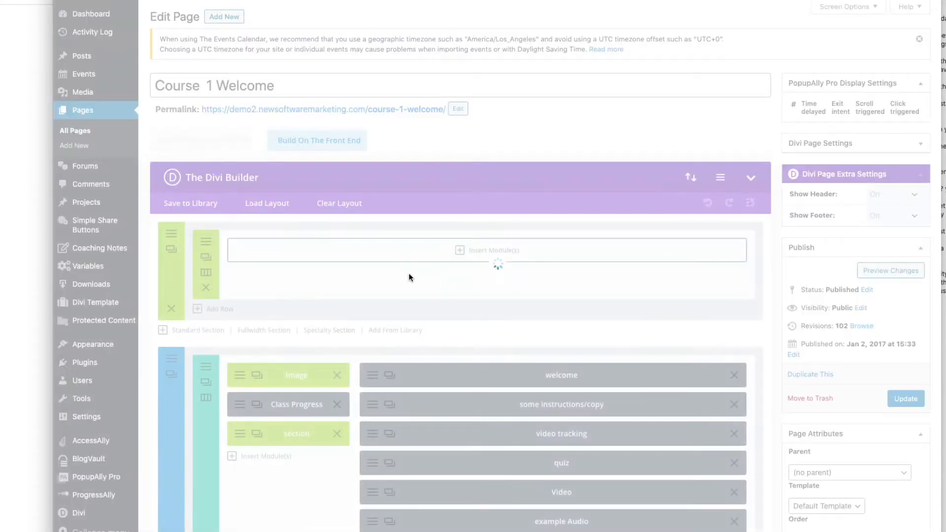
scroll(409, 273, "down", 2)
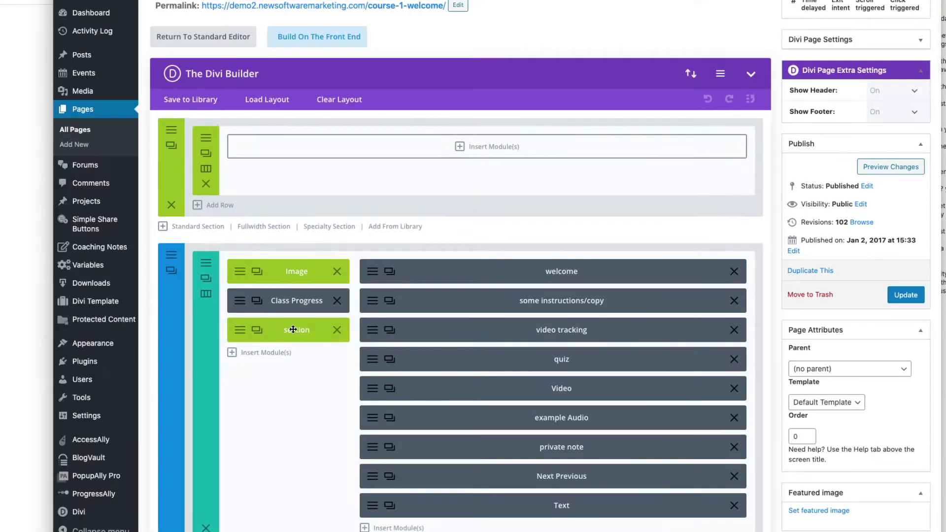
scroll(292, 331, "down", 1)
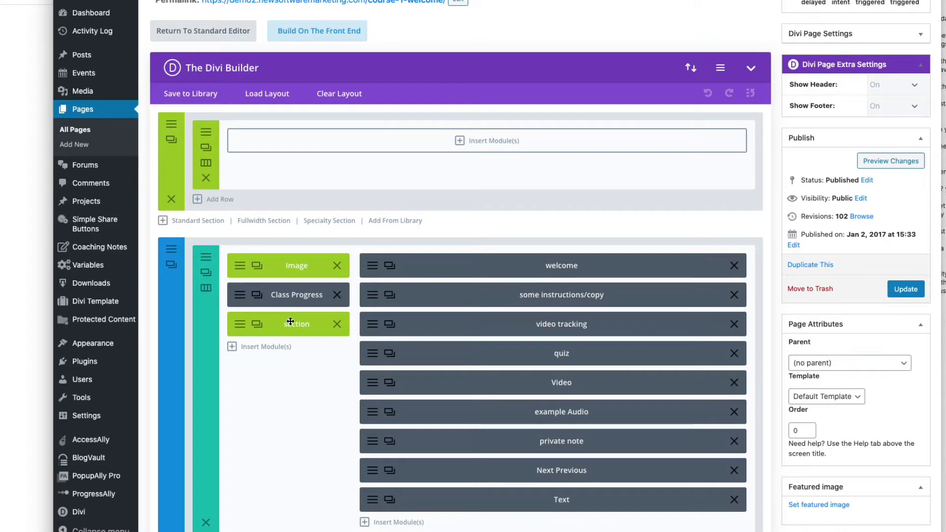
scroll(289, 322, "down", 1)
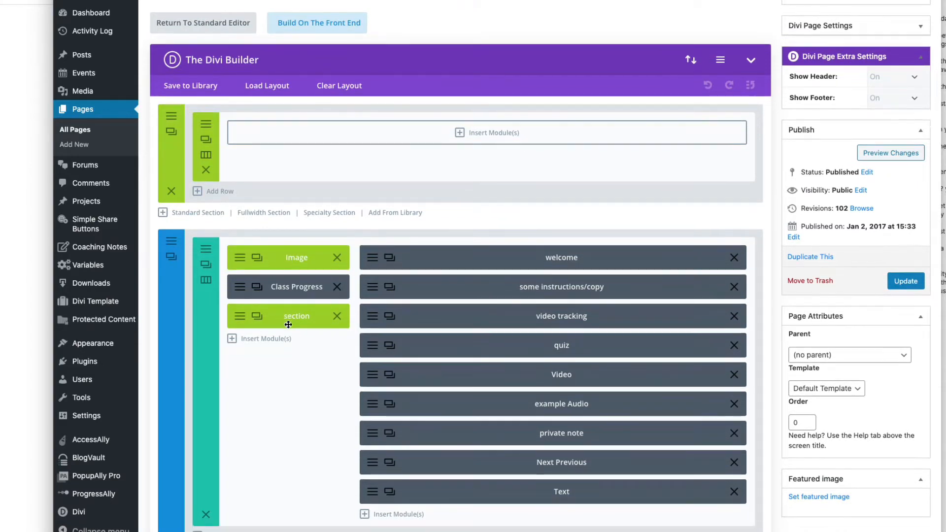
right_click(301, 308)
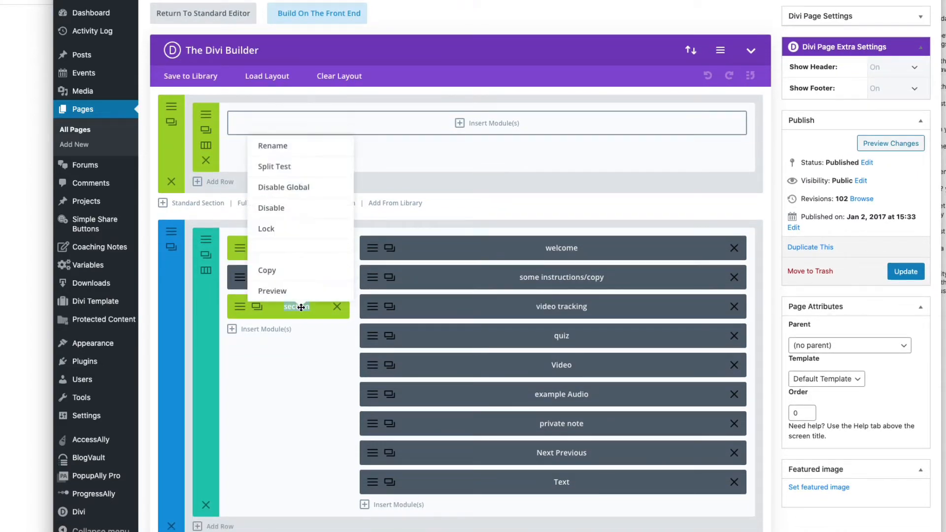
left_click(284, 187)
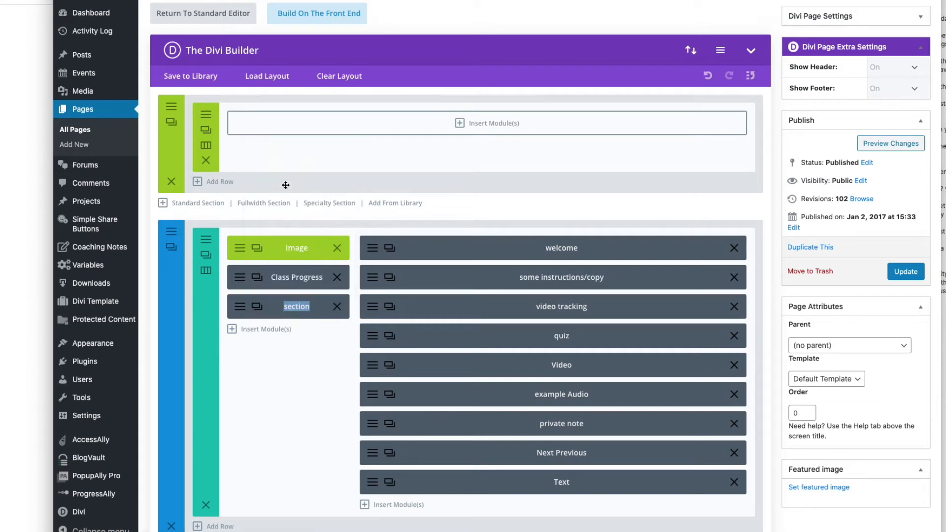
left_click(287, 378)
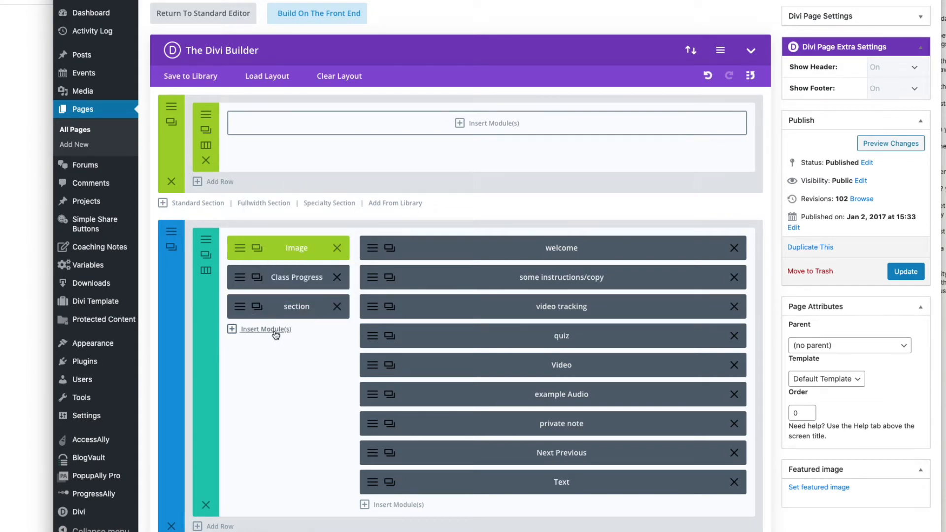
Step: Open the section module's settings and review its assigned menu and the design options for links, dropdown menu and current menu item
left_click(242, 309)
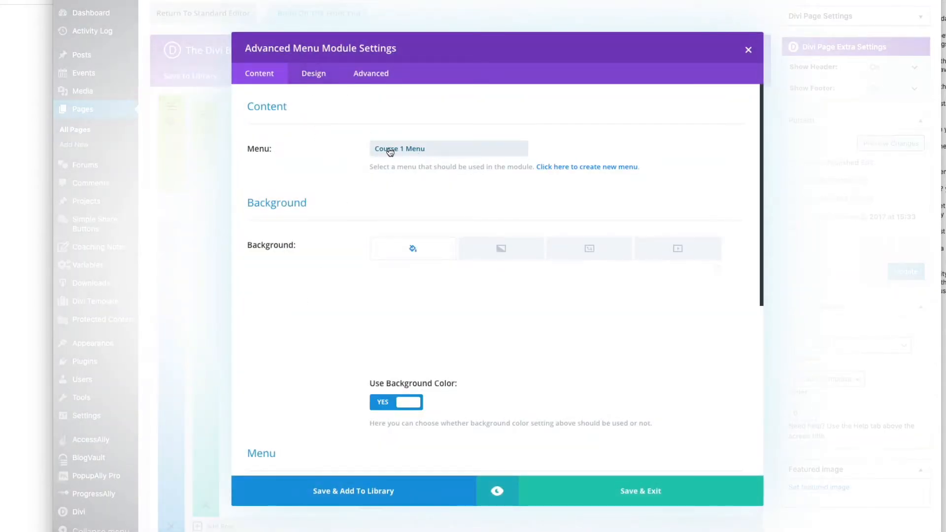
left_click(314, 75)
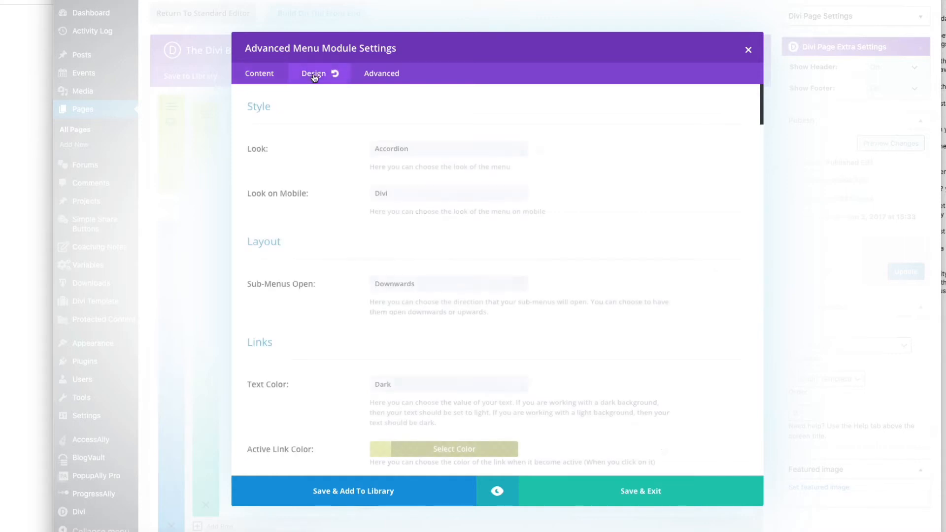
scroll(345, 293, "down", 3)
scroll(330, 290, "down", 1)
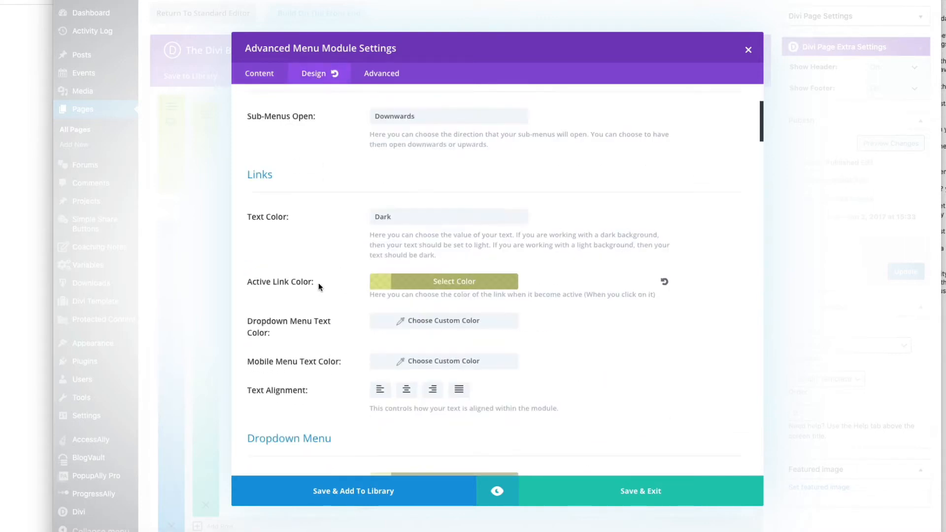
scroll(354, 288, "down", 1)
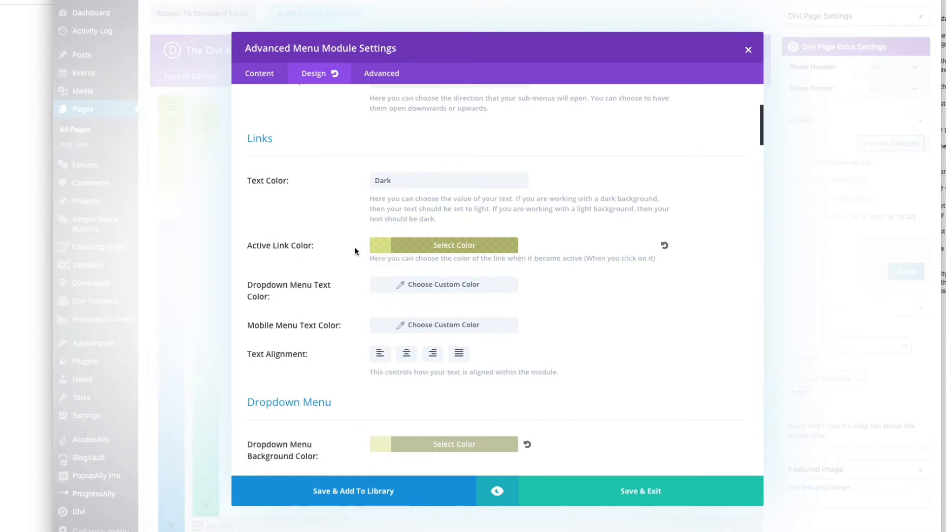
scroll(359, 308, "down", 5)
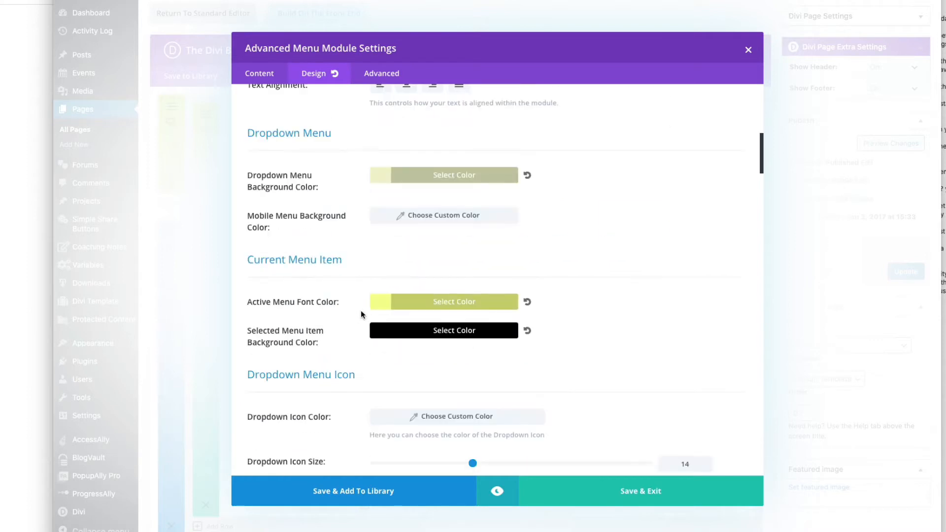
scroll(319, 314, "down", 1)
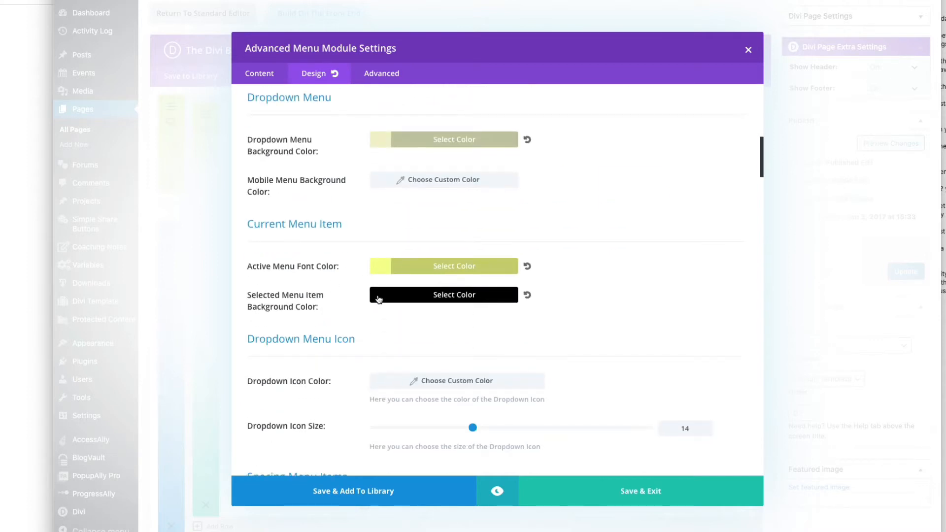
scroll(385, 322, "down", 5)
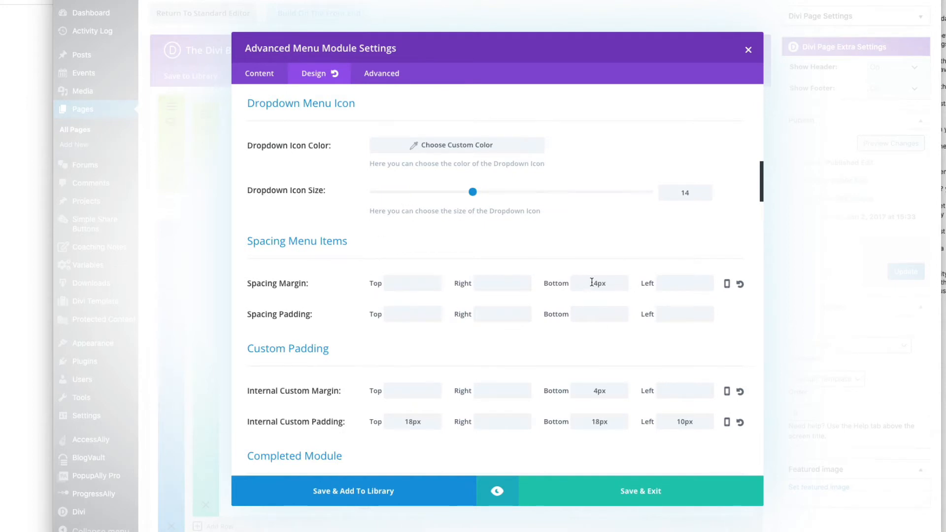
Step: Examine the menu module's Spacing Margin, Internal Custom Margin and Internal Custom Padding settings
left_click_drag(587, 285, 609, 282)
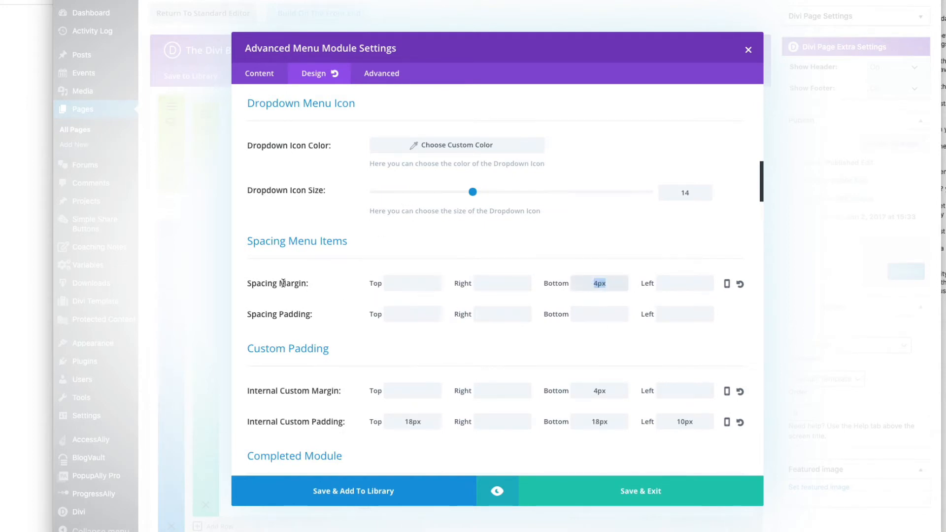
left_click_drag(283, 283, 327, 288)
left_click_drag(587, 285, 616, 285)
left_click_drag(272, 243, 304, 285)
left_click(324, 297)
scroll(432, 375, "down", 1)
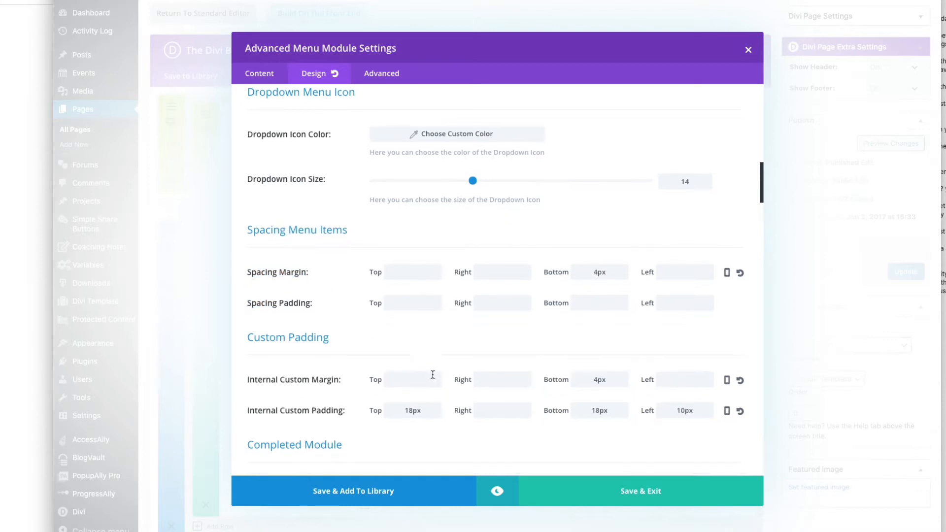
left_click_drag(591, 379, 615, 378)
left_click_drag(389, 410, 439, 412)
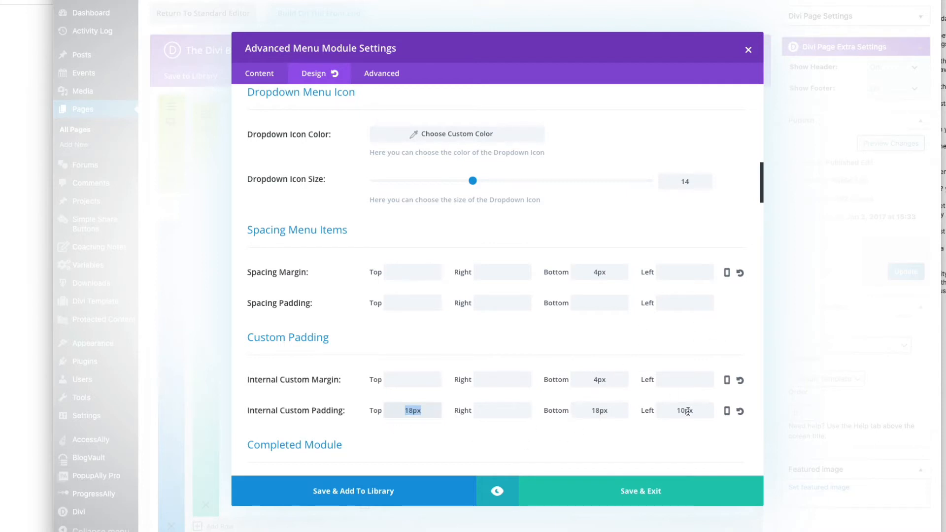
left_click_drag(676, 411, 699, 410)
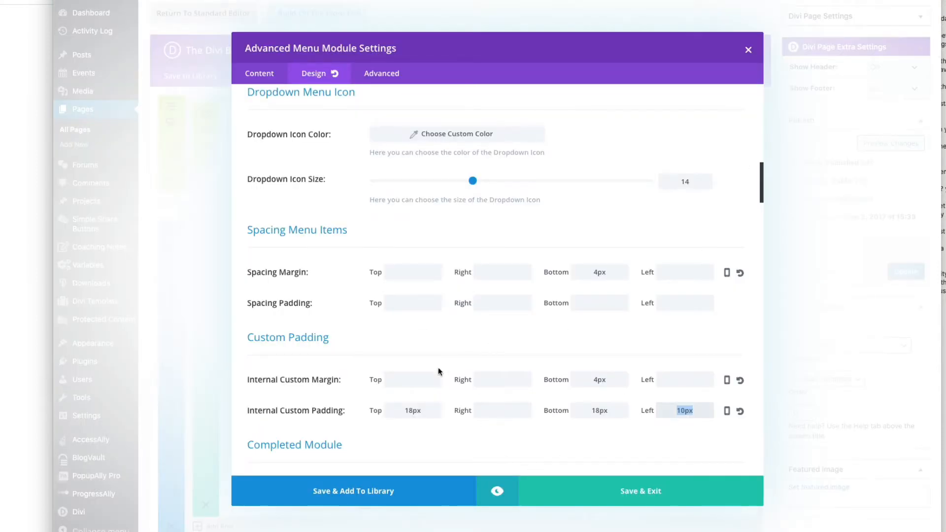
Step: Examine the Completed Module checkbox colour settings and compare them with the course menu on the live Course 1 Welcome page
scroll(439, 371, "down", 4)
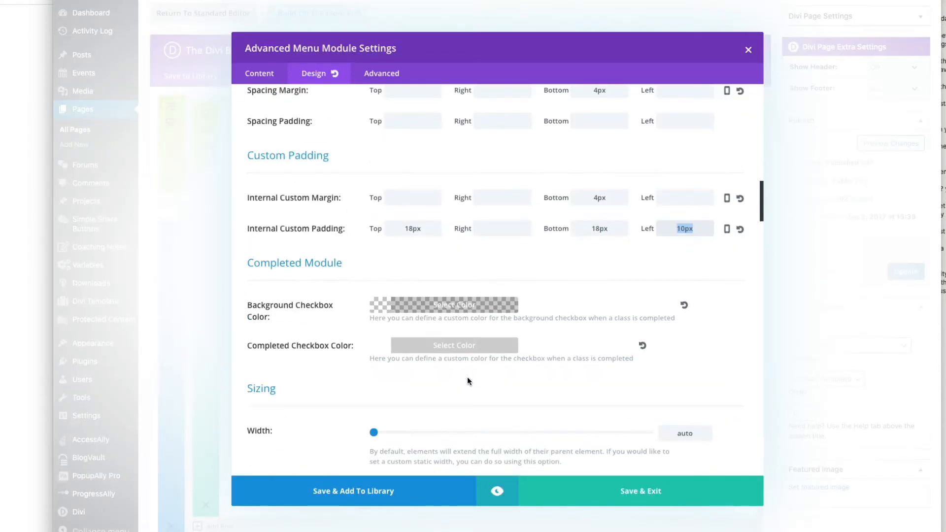
left_click_drag(260, 265, 328, 291)
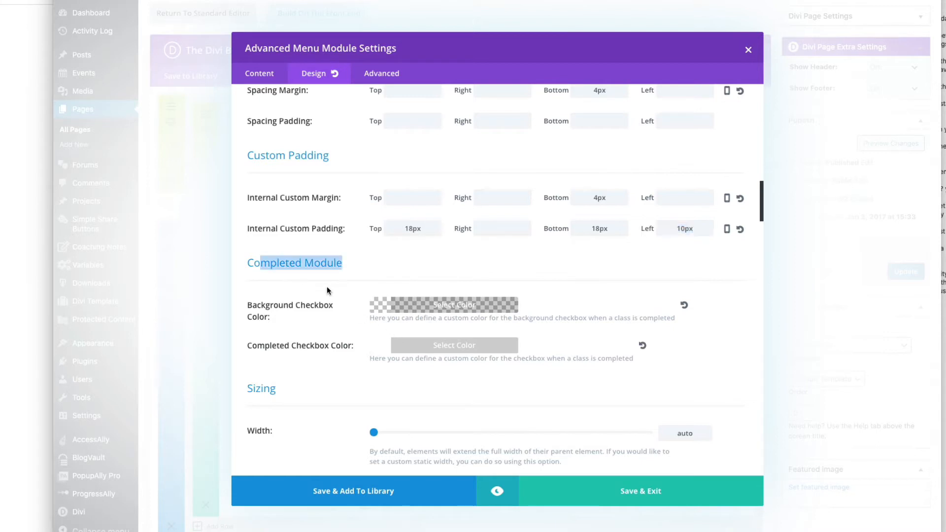
left_click(355, 264)
left_click_drag(260, 264, 353, 270)
left_click(353, 286)
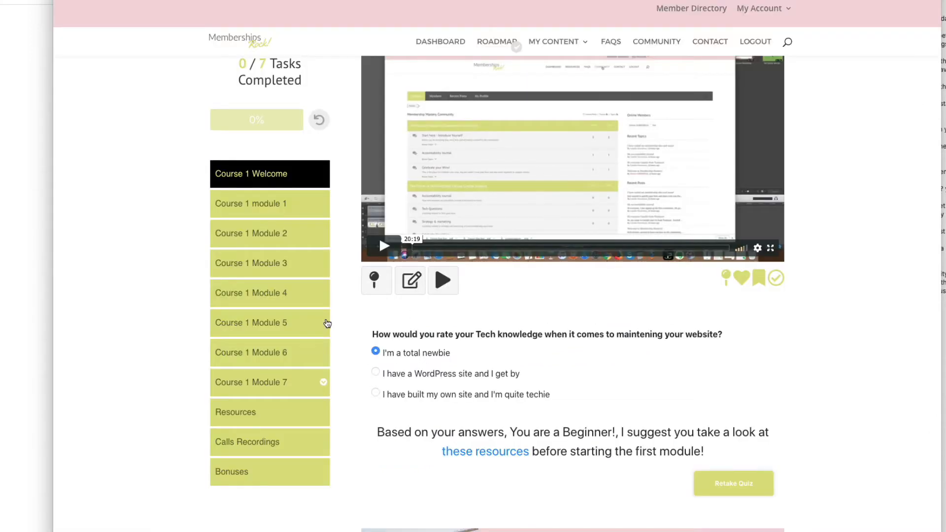
scroll(417, 318, "up", 6)
scroll(417, 318, "down", 10)
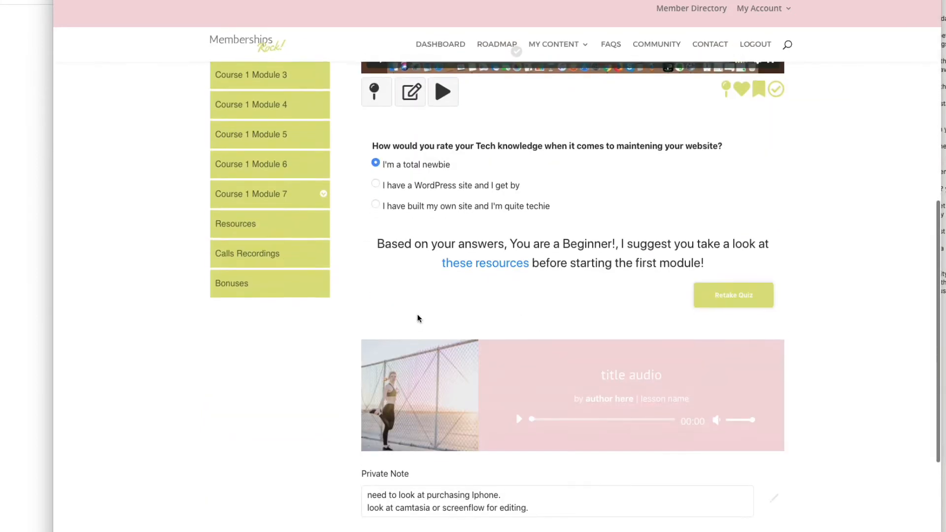
scroll(418, 316, "up", 4)
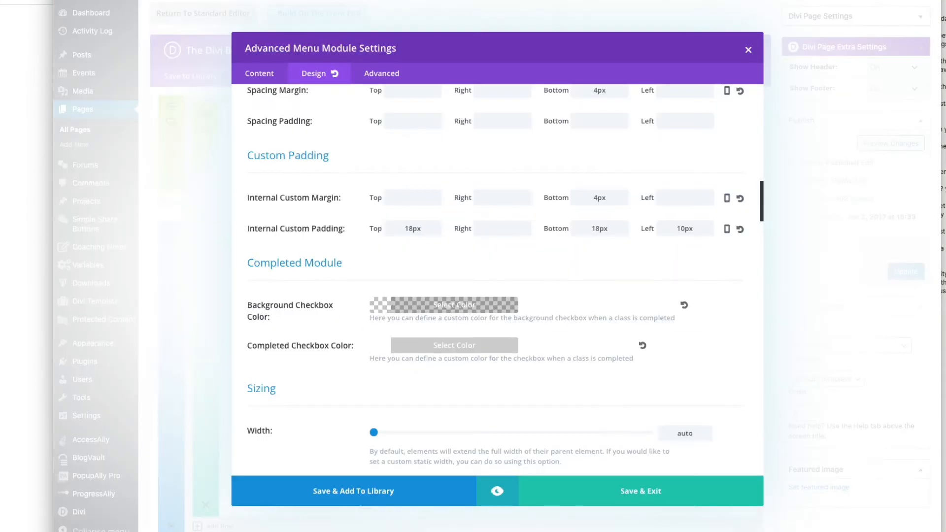
Step: Save the menu module to the Divi Library as a global item with the template name "Course 1 menu"
scroll(507, 175, "up", 5)
scroll(507, 243, "up", 4)
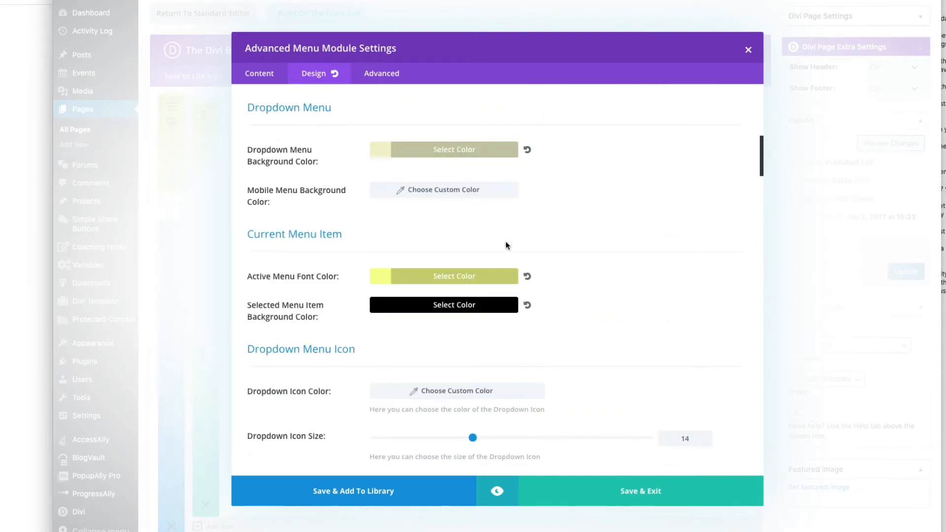
left_click(353, 495)
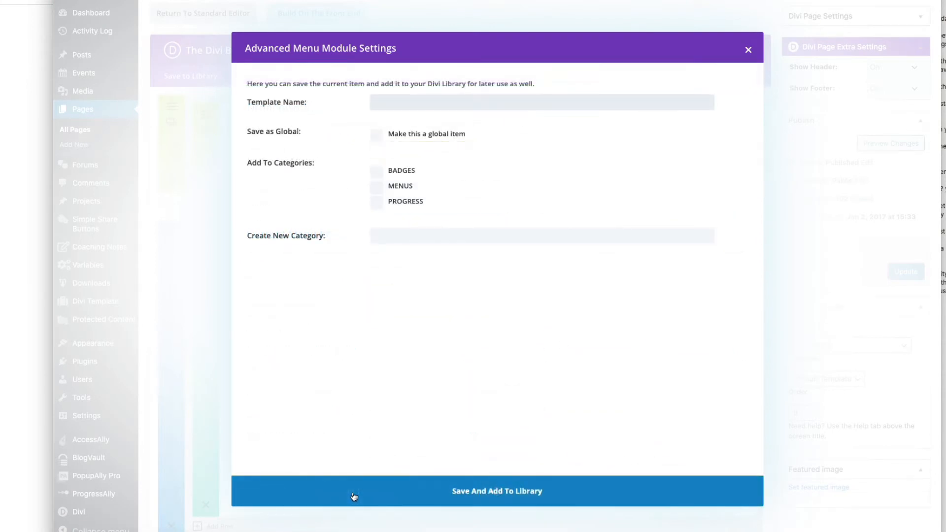
left_click(423, 101)
type("Course 1 menu")
left_click(379, 139)
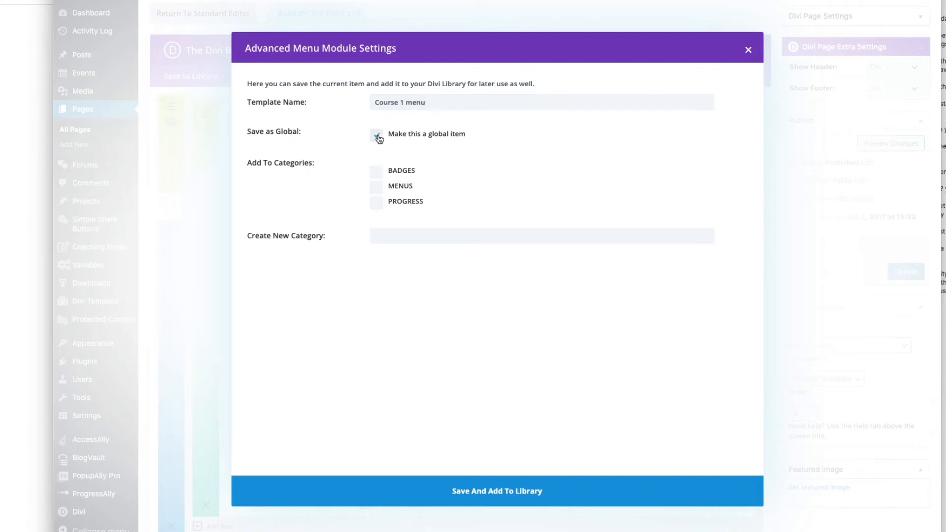
left_click(496, 490)
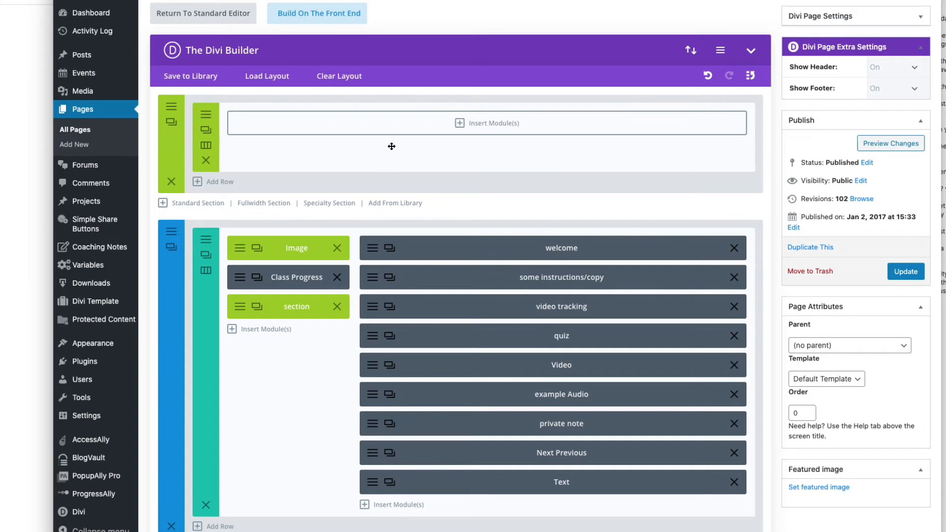
Step: Go to the member dashboard on the live site and open the Coaching Area from its badge
scroll(396, 152, "up", 1)
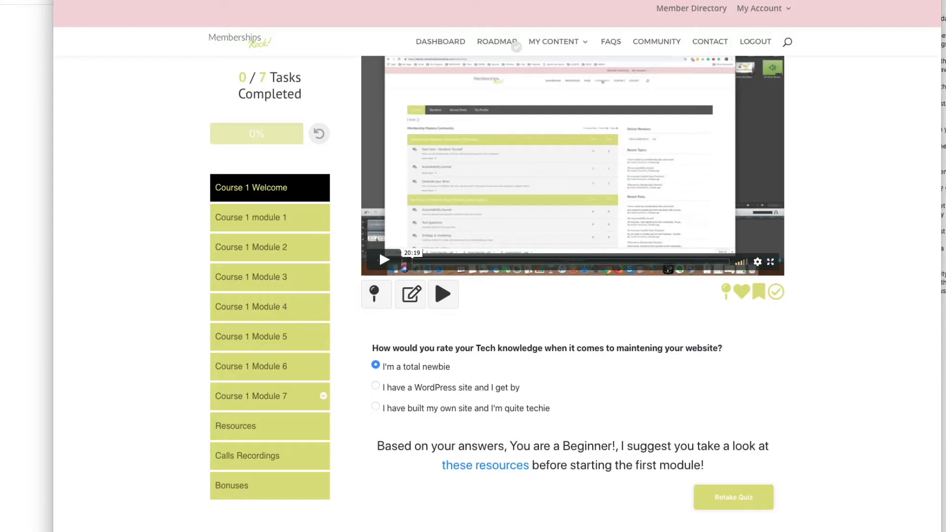
scroll(323, 101, "up", 2)
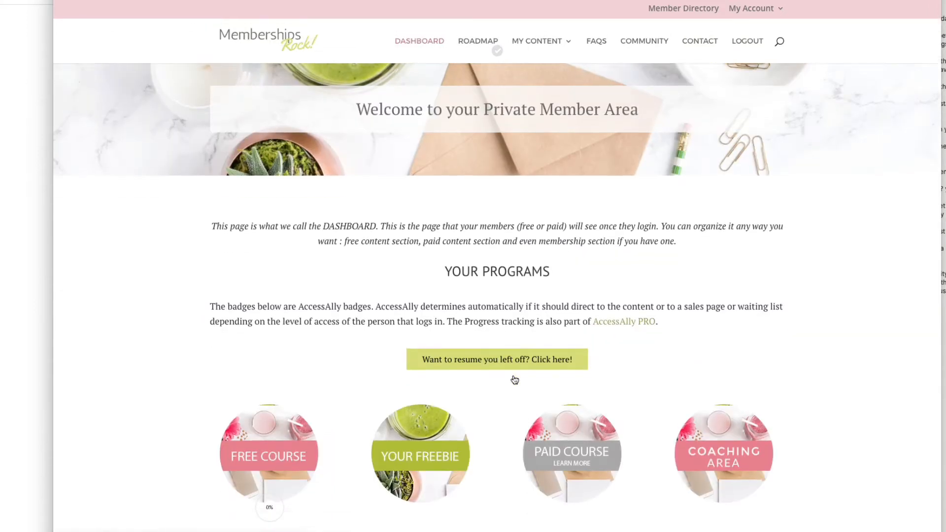
scroll(515, 382, "down", 4)
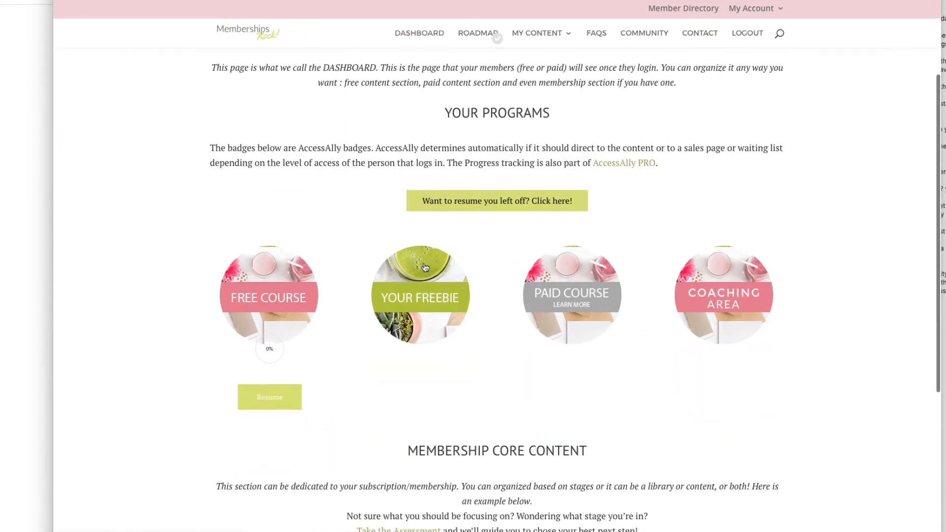
left_click(739, 305)
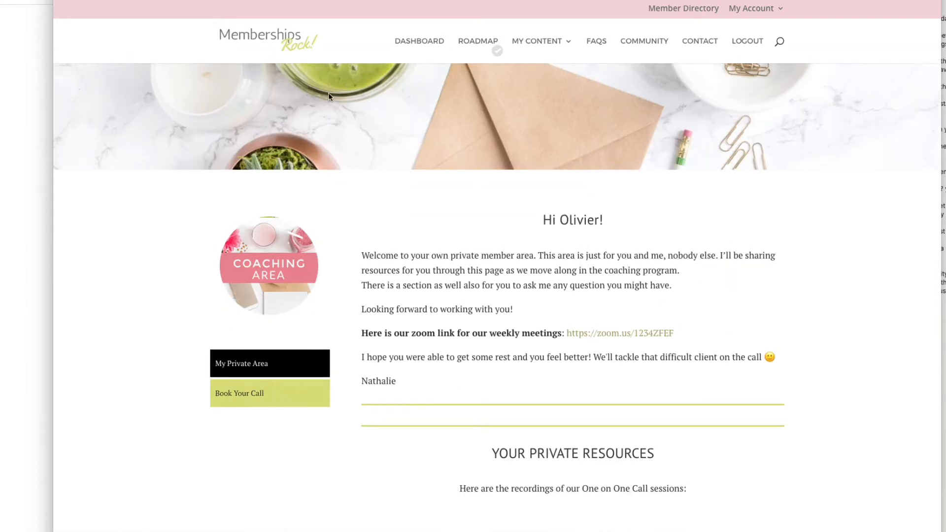
Step: Open the One on One Coaching Area page for editing and remove its COACHING Menu module
right_click(251, 2)
left_click(250, 0)
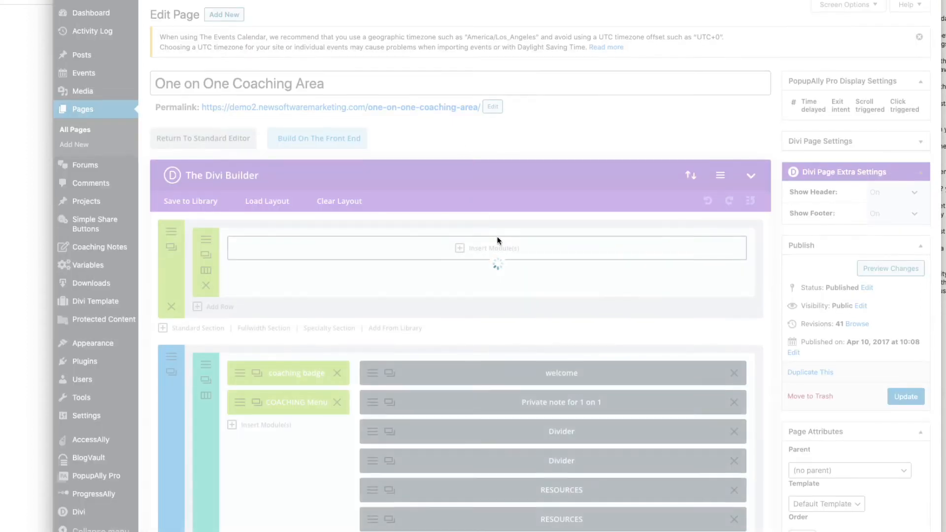
scroll(486, 252, "down", 2)
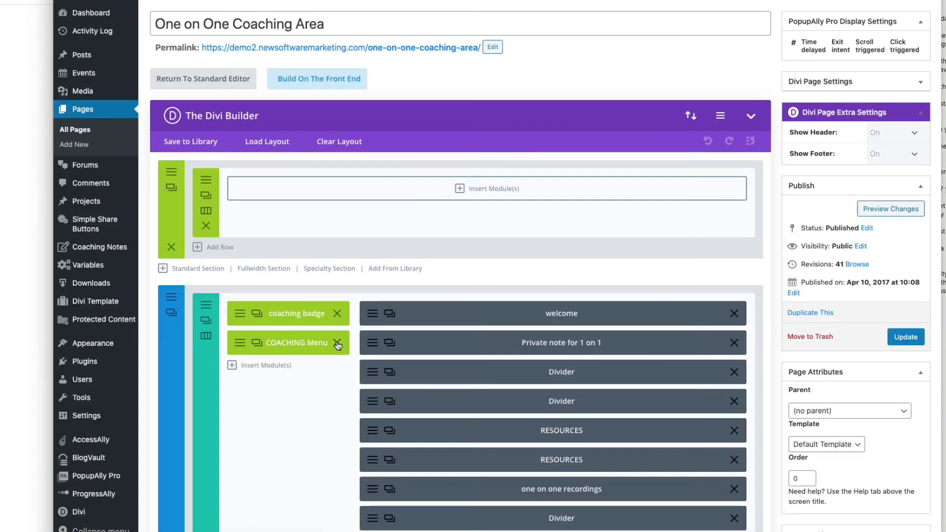
left_click(338, 345)
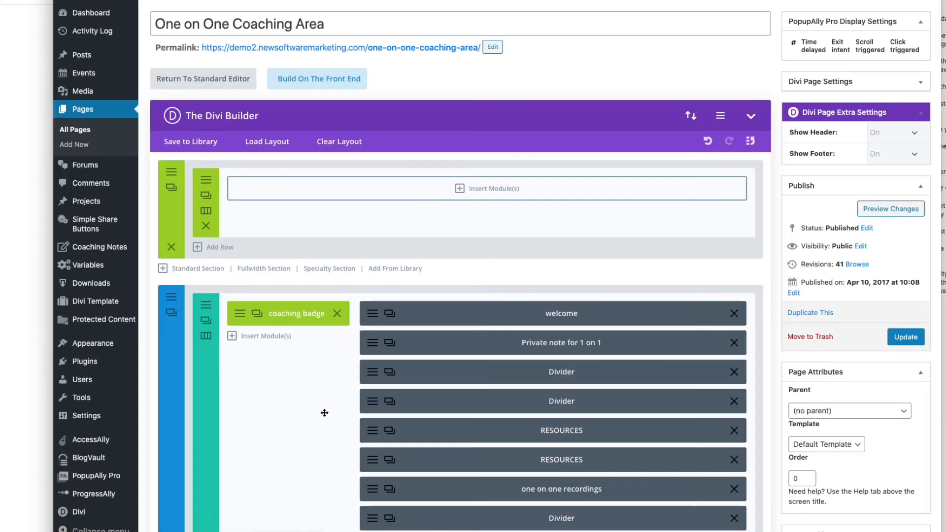
Step: Insert the Course 1 menu module from the library below the coaching badge and disable its global status
left_click(275, 337)
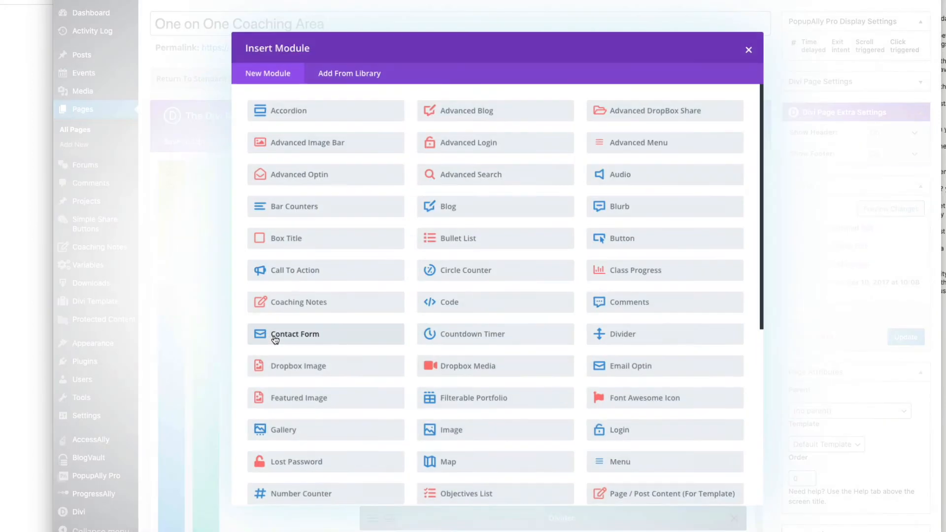
left_click(348, 75)
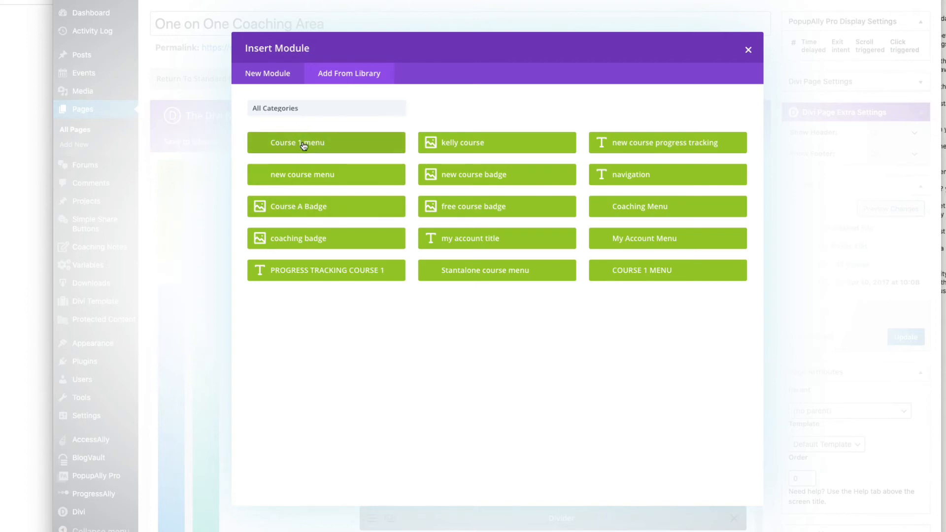
left_click(321, 144)
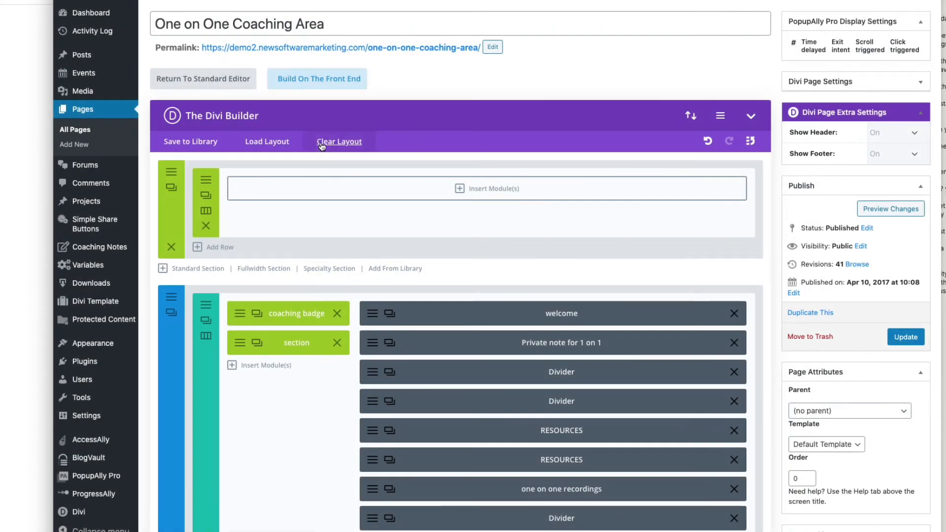
right_click(296, 343)
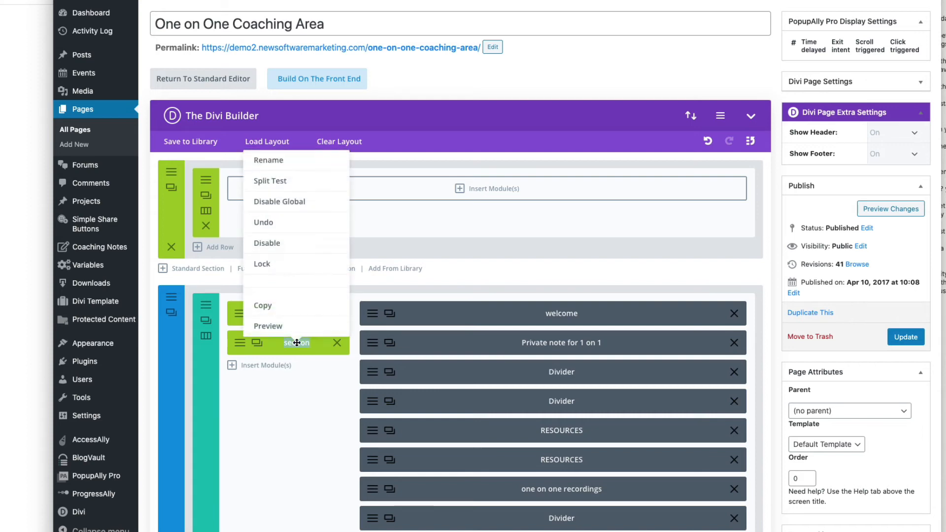
left_click(290, 203)
left_click(294, 382)
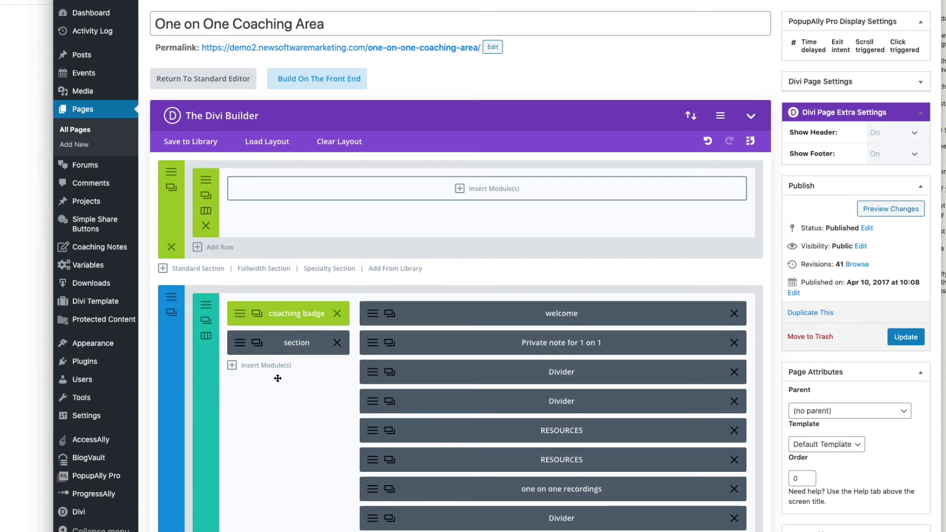
Step: Set the inserted menu module to use the Coaching Area Menu
left_click(240, 344)
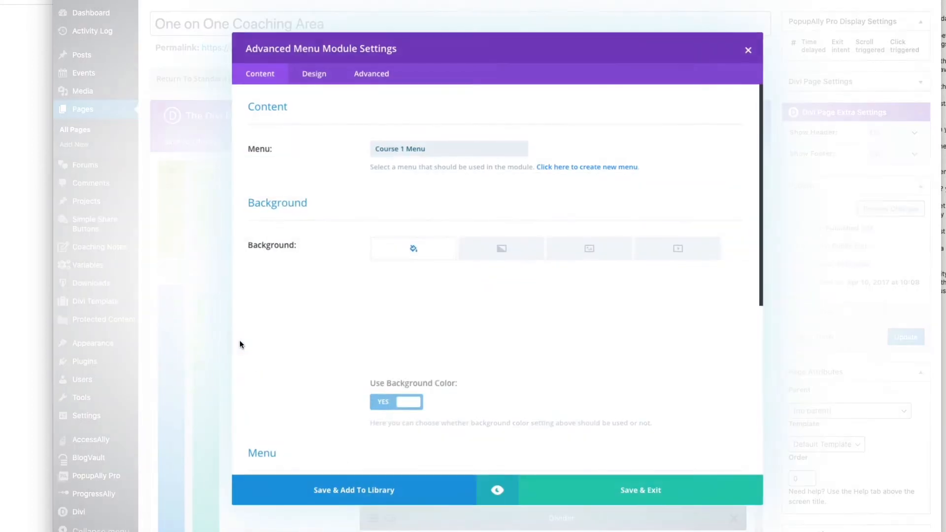
left_click(451, 151)
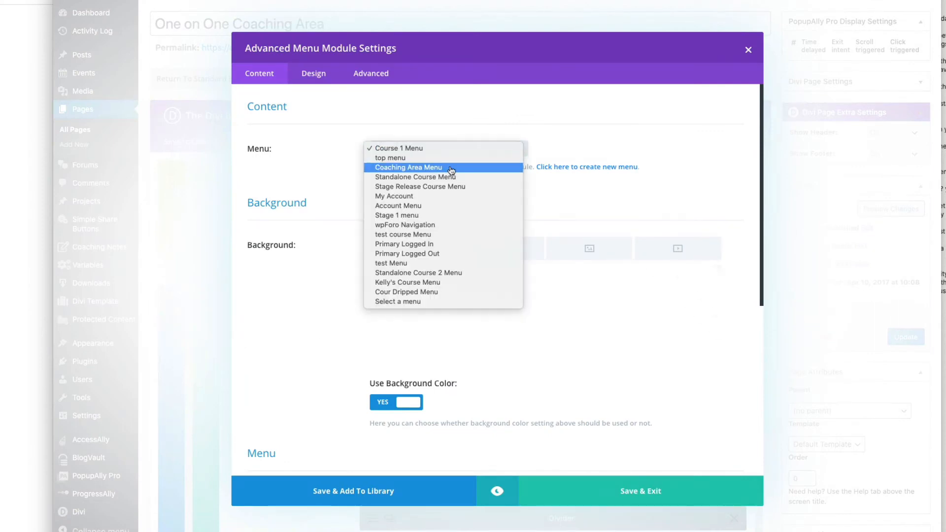
left_click(451, 168)
Step: Change the module's admin label to "coaching menu"
scroll(335, 419, "down", 6)
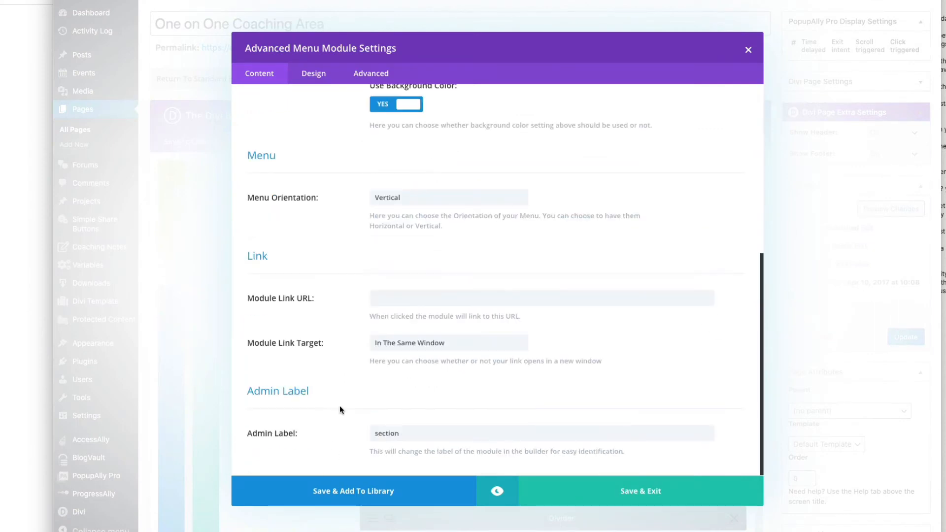
double_click(408, 432)
type("caochi")
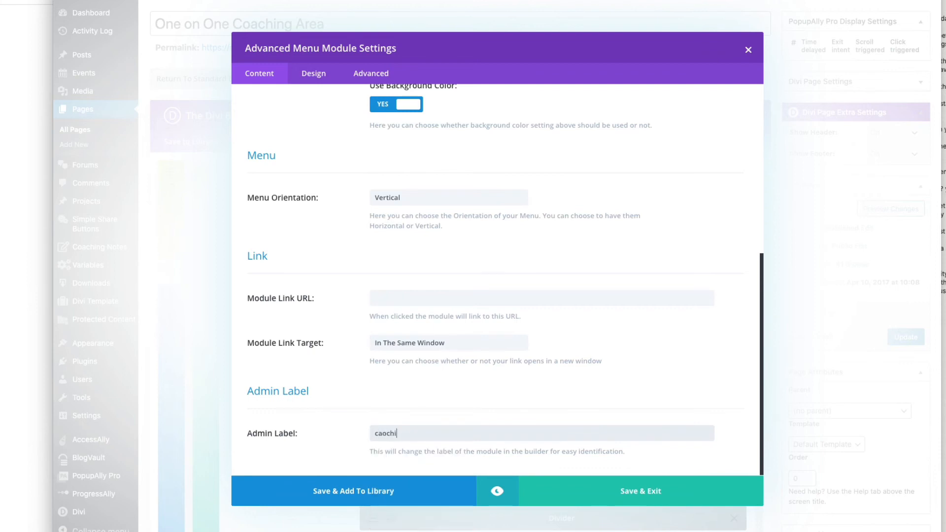
type("ng menu")
key("BackSpace")
key("BackSpace")
key("BackSpace")
key("BackSpace")
key("BackSpace")
key("BackSpace")
key("BackSpace")
key("BackSpace")
key("BackSpace")
key("BackSpace")
key("BackSpace")
type("o")
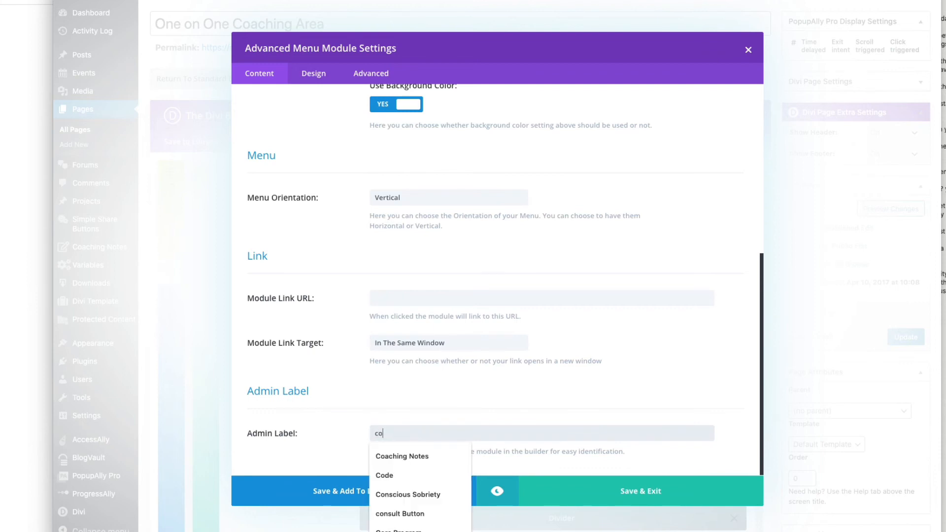
type("aching")
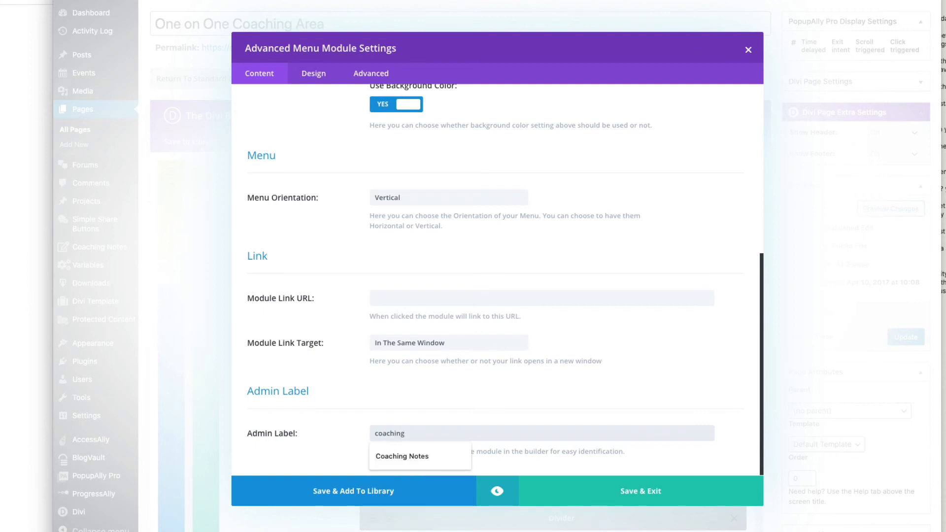
type(" menu")
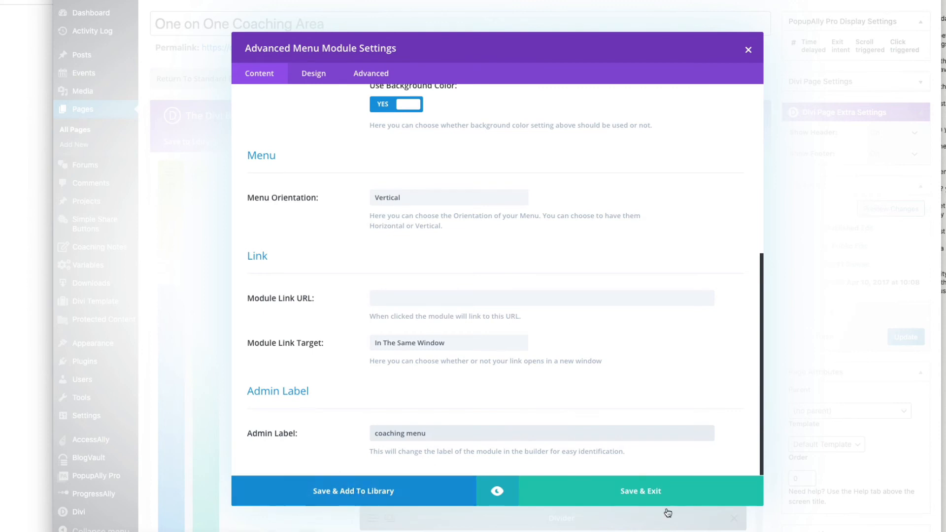
Step: Review the menu module's link and dropdown colour design settings, and save the module's changes
scroll(359, 112, "up", 5)
left_click(318, 74)
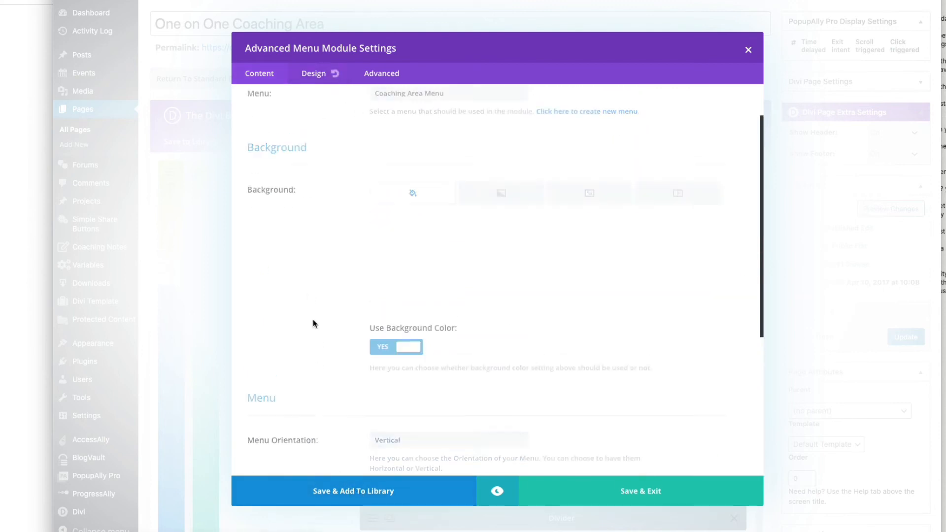
scroll(312, 323, "down", 5)
scroll(313, 321, "down", 7)
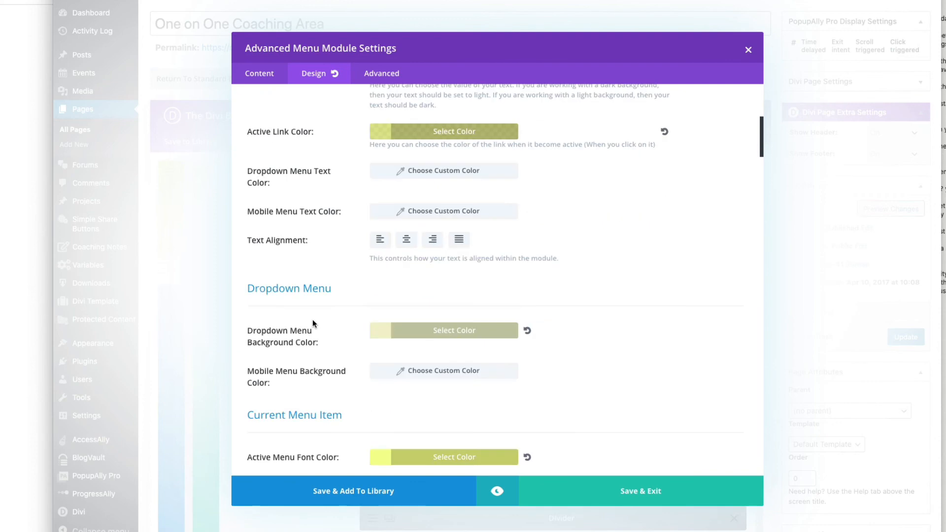
scroll(313, 320, "up", 8)
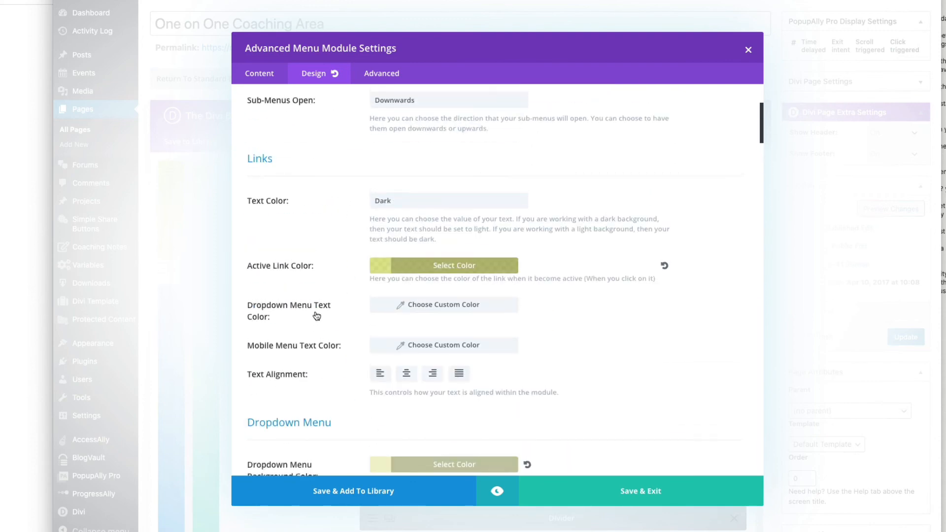
scroll(315, 320, "up", 2)
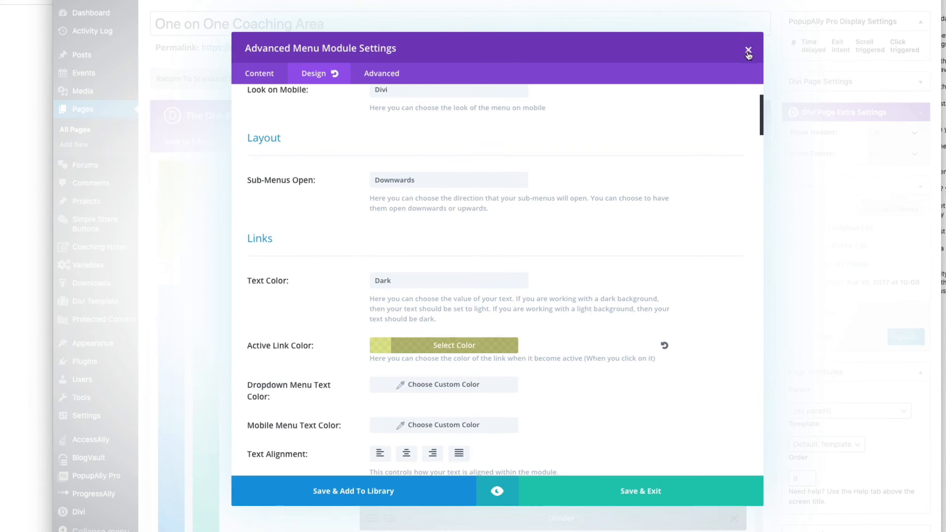
left_click(659, 491)
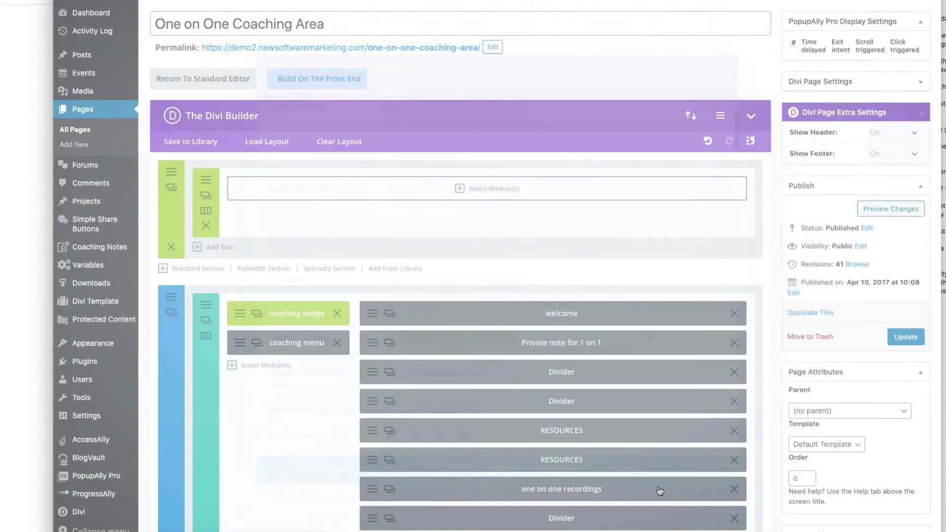
Step: Save the coaching menu module to the Divi Library as a global item with the template name "coaching menu"
left_click(241, 344)
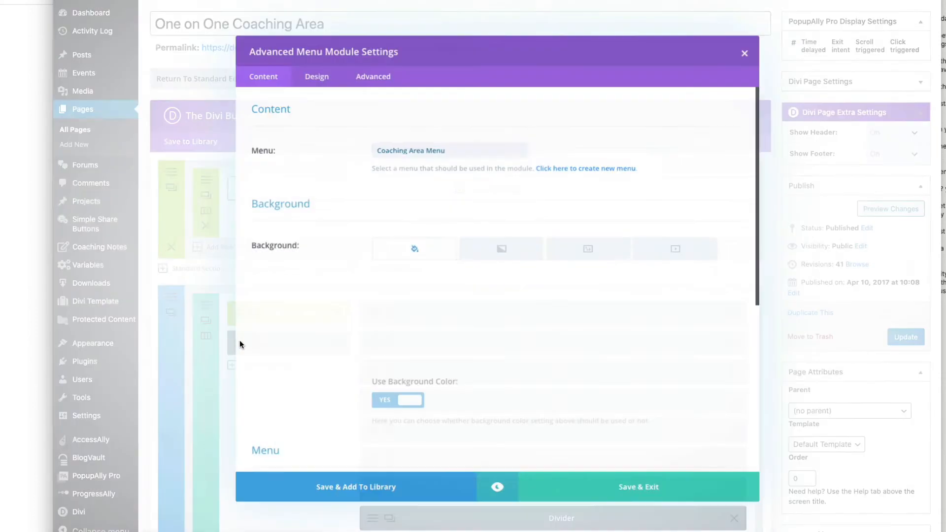
scroll(387, 343, "down", 6)
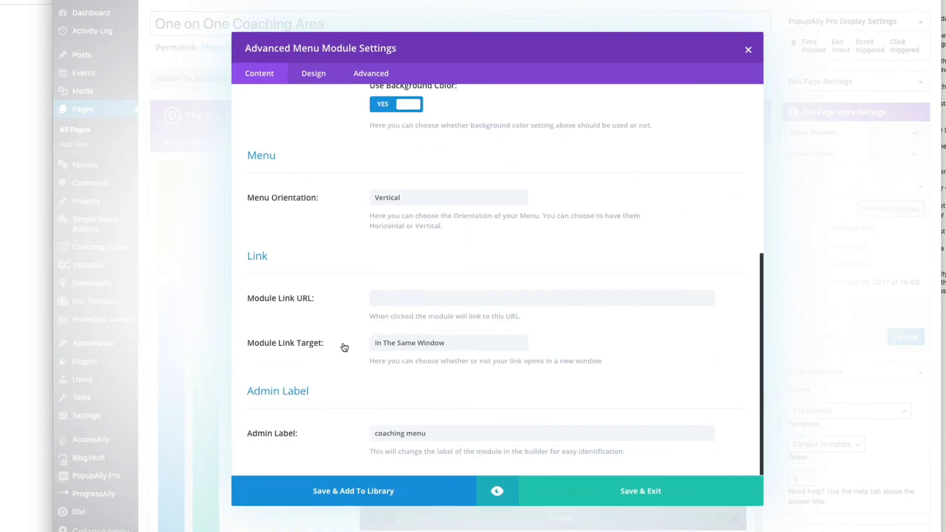
left_click(365, 494)
left_click(413, 101)
type("c")
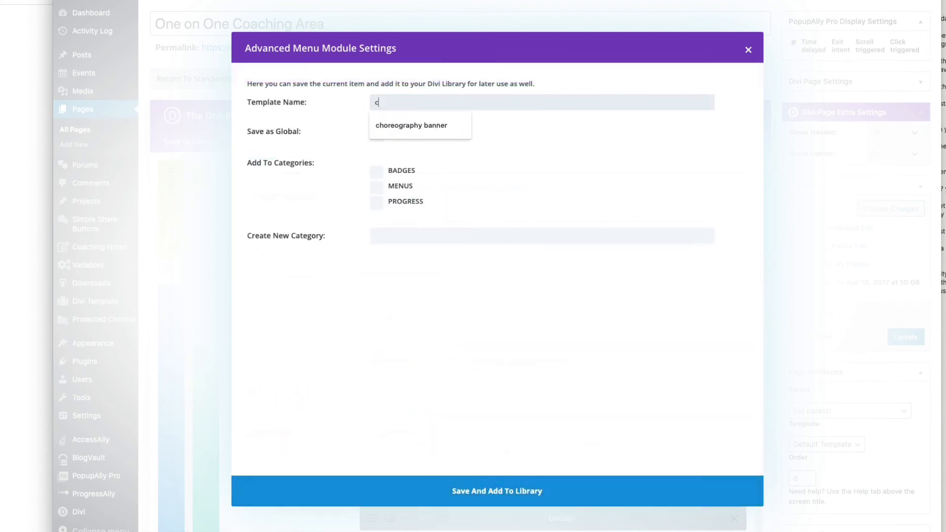
type("oachi")
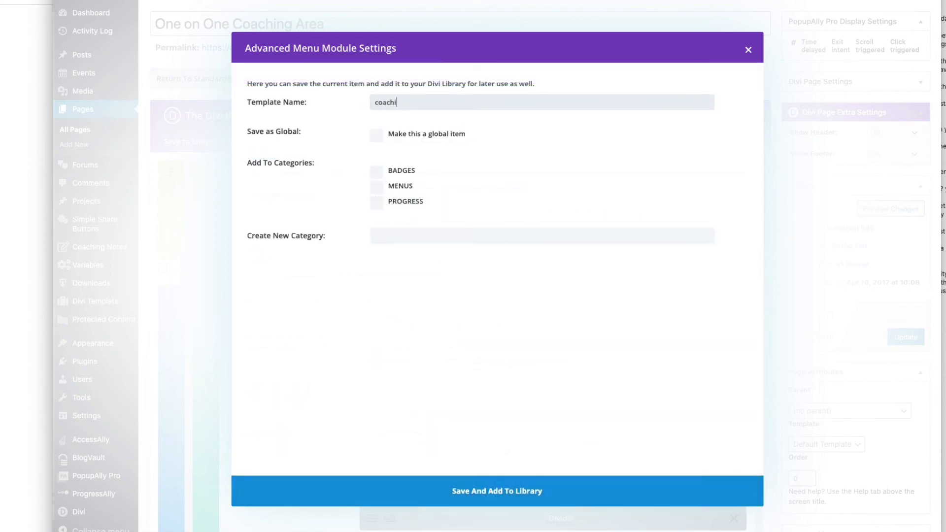
type("ng menu")
left_click(377, 135)
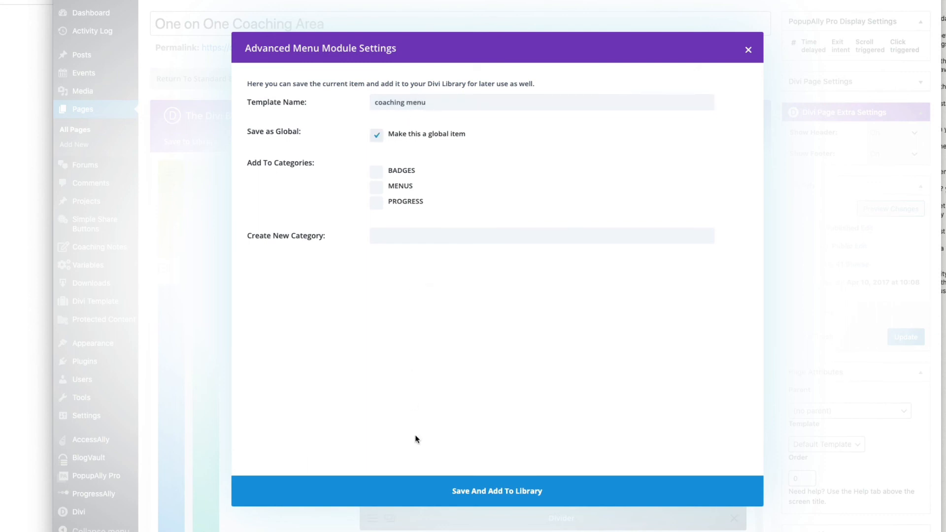
left_click(482, 492)
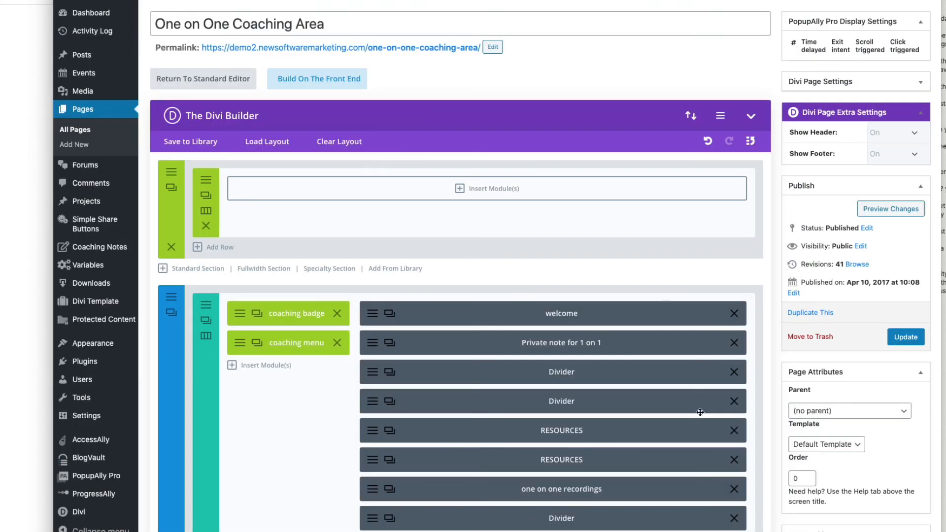
Step: Update the One on One Coaching Area page and open its permalink to view the live page
left_click(902, 349)
right_click(432, 109)
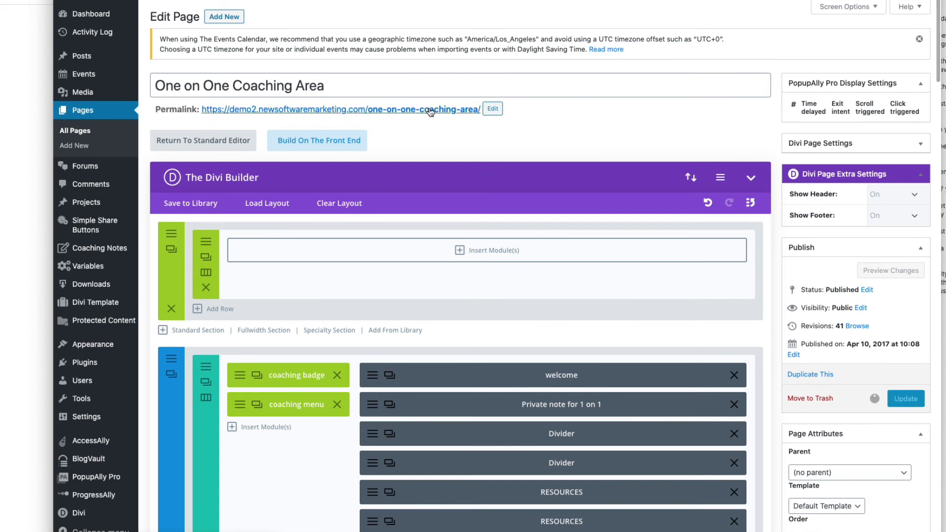
left_click(456, 114)
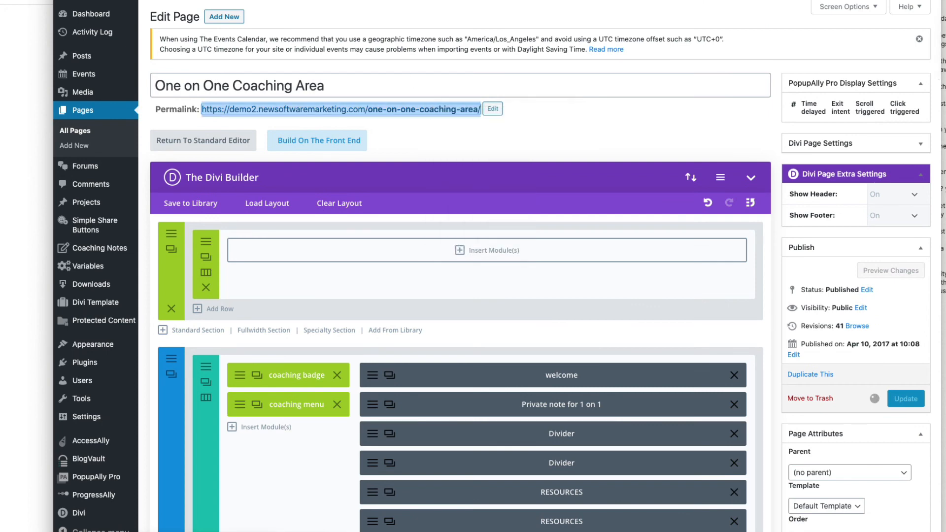